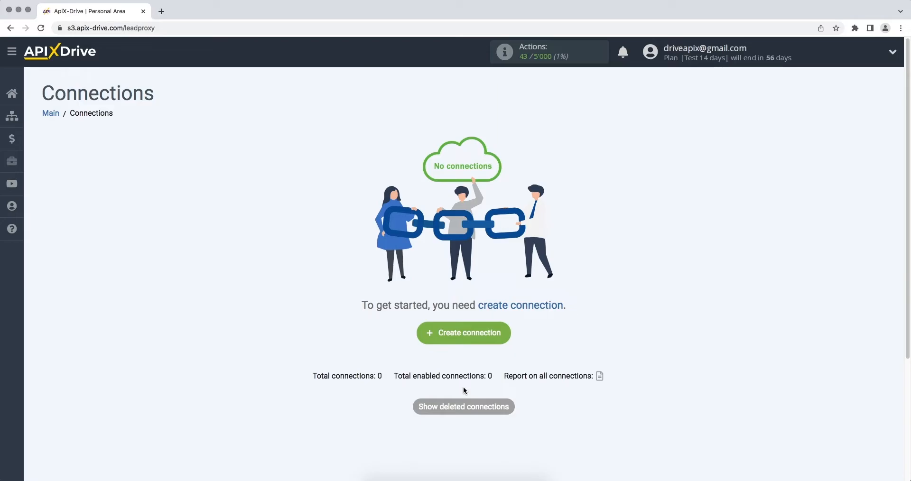
Create a new connection with Salesforce CRM as the data source system.
click(428, 333)
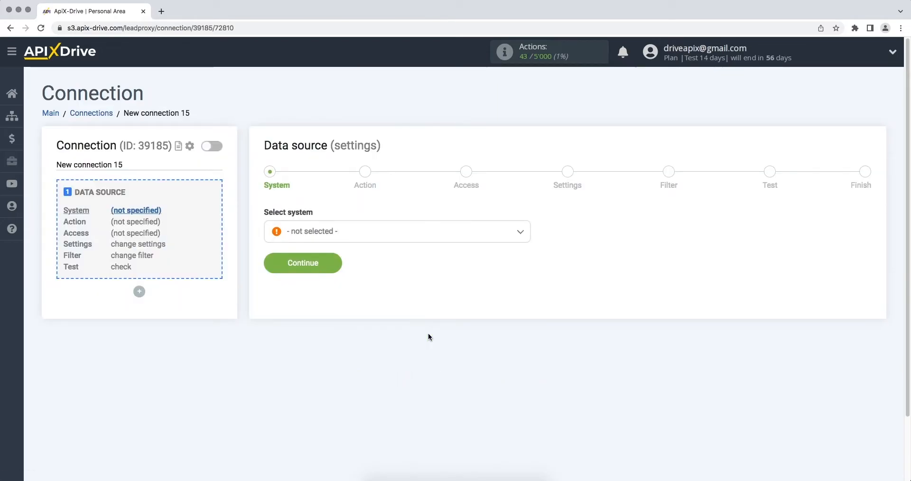
click(428, 239)
drag(526, 247, 532, 356)
click(345, 334)
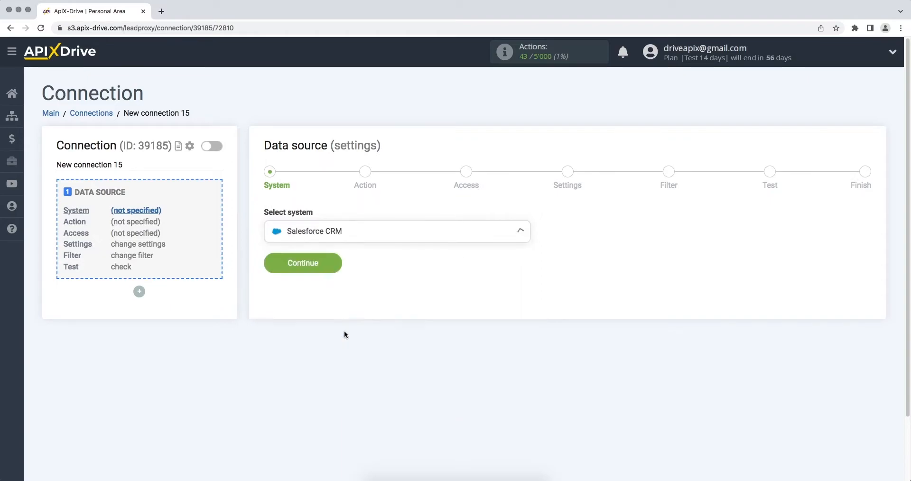
click(277, 268)
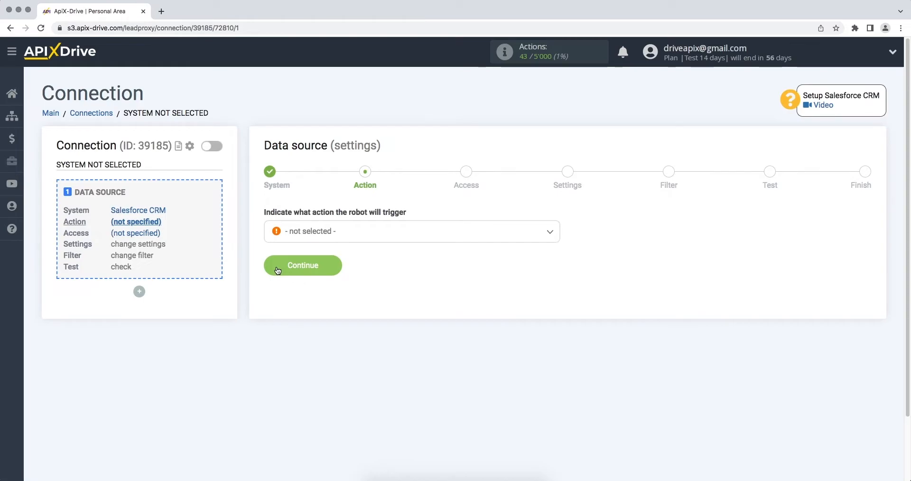
Choose Get LEADS (new) as the Salesforce trigger action and continue to Access.
click(328, 228)
drag(555, 282, 558, 335)
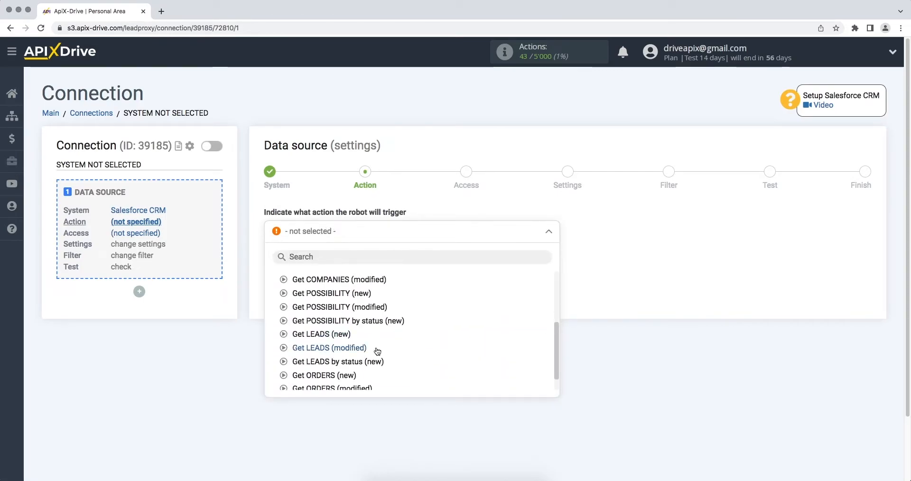
click(339, 335)
click(275, 266)
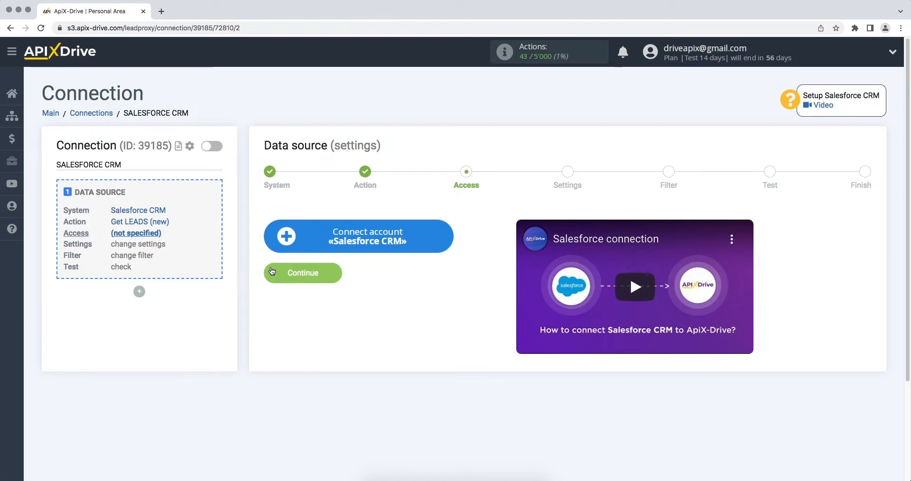
Log in to Salesforce with the account username and password.
click(286, 243)
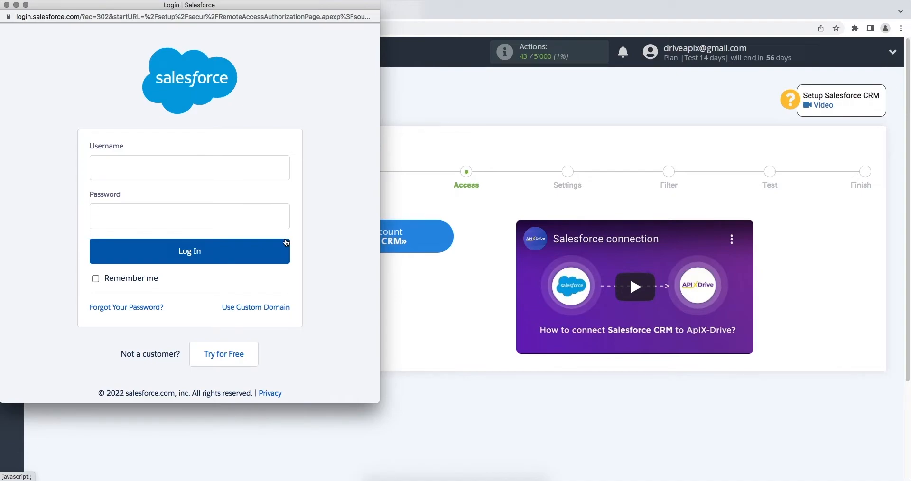
click(240, 173)
text(t.xxxxxxxxxx@api)
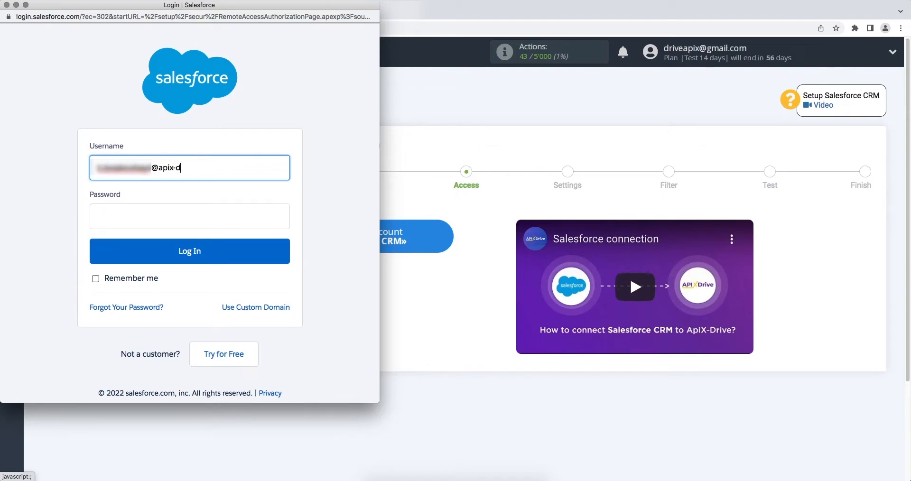
text(x-drive.com)
key(Tab)
text(xxxxxxxxxxxx)
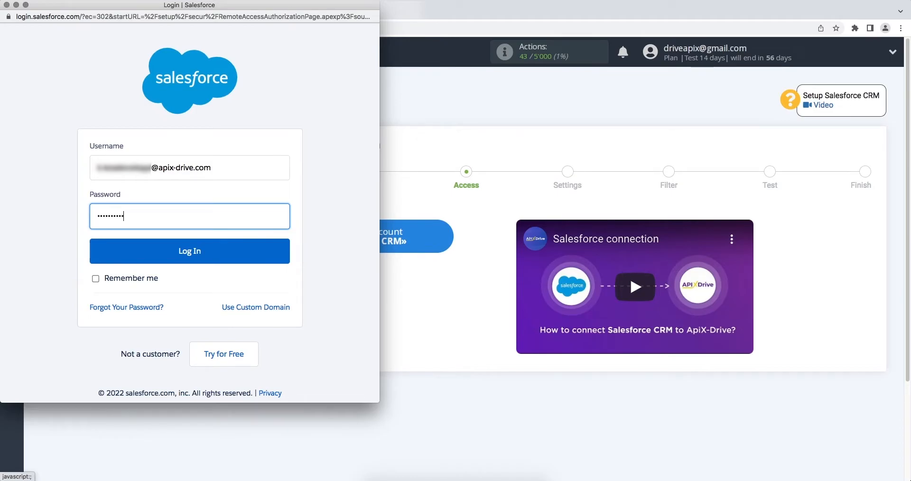
click(235, 255)
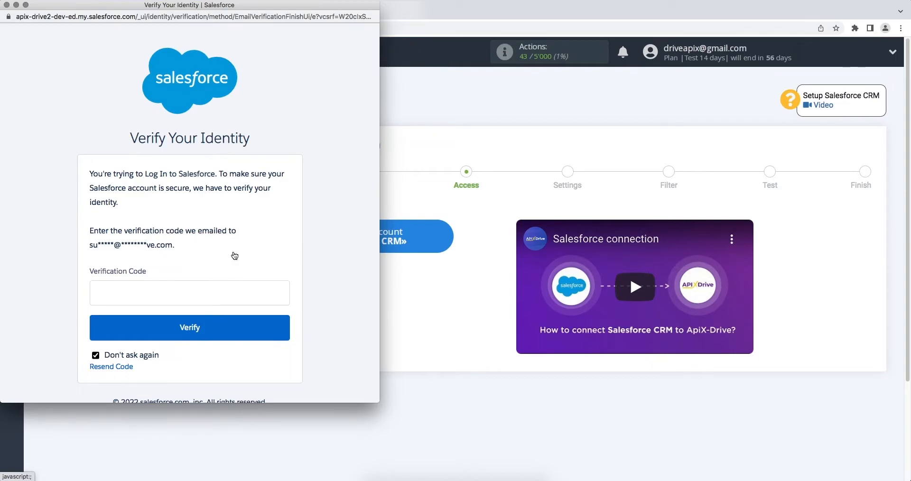
Verify the Salesforce identity with the emailed verification code.
click(203, 292)
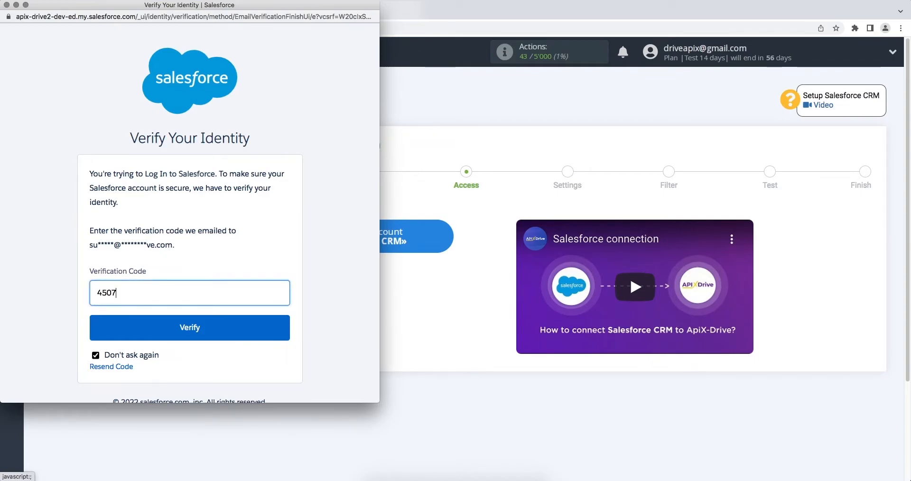
click(211, 335)
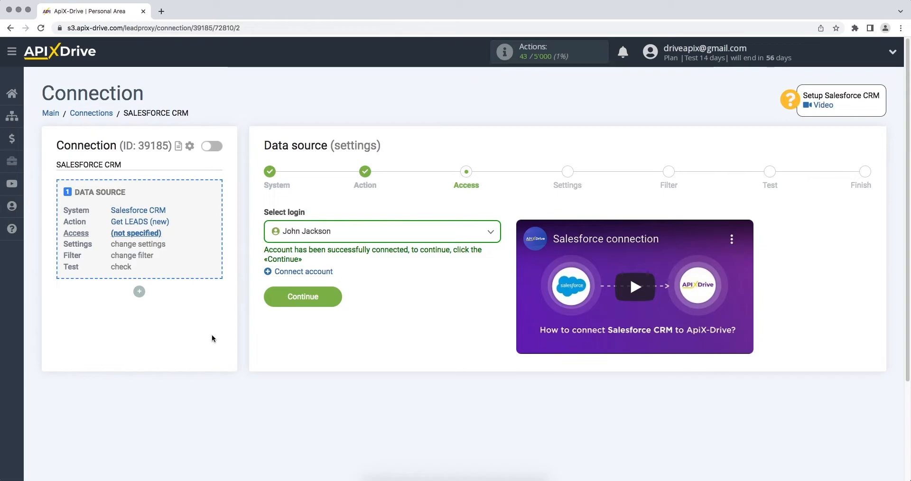
Keep the connected Salesforce login, skip Settings and Filter, preview the test lead, and finish.
click(315, 233)
click(314, 301)
click(306, 304)
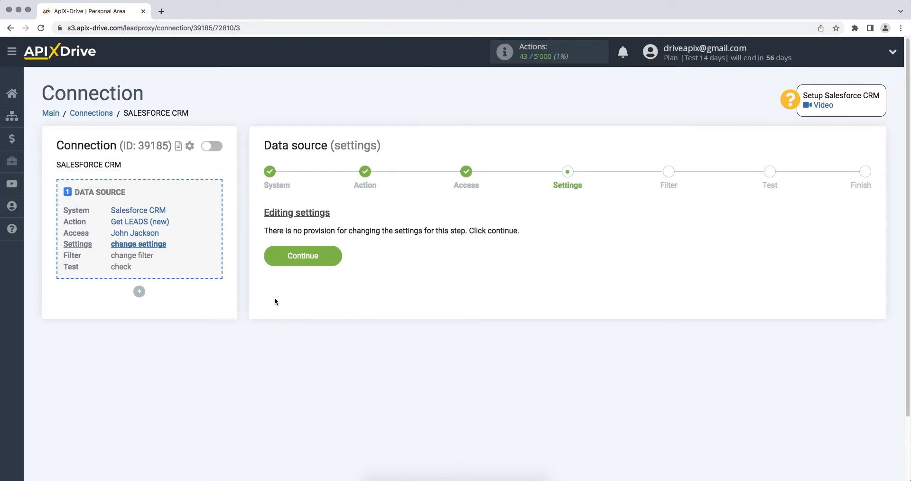
click(274, 263)
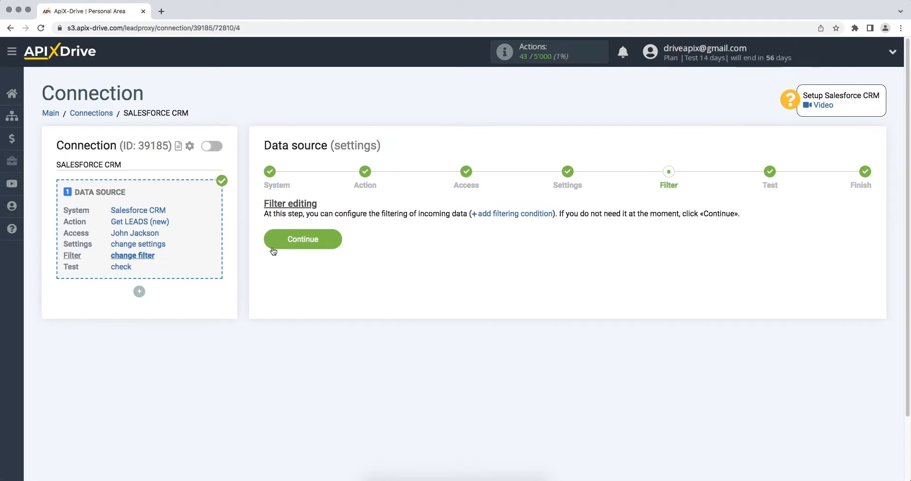
click(274, 250)
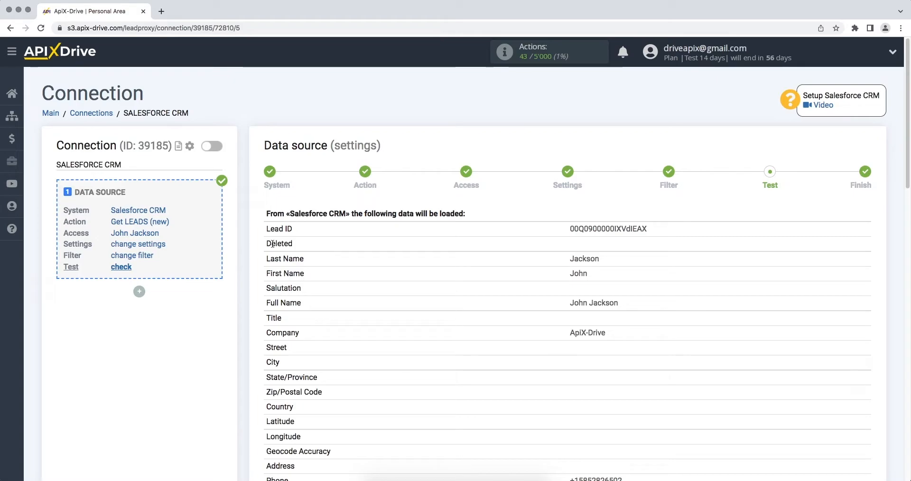
scroll(273, 244, down, 15)
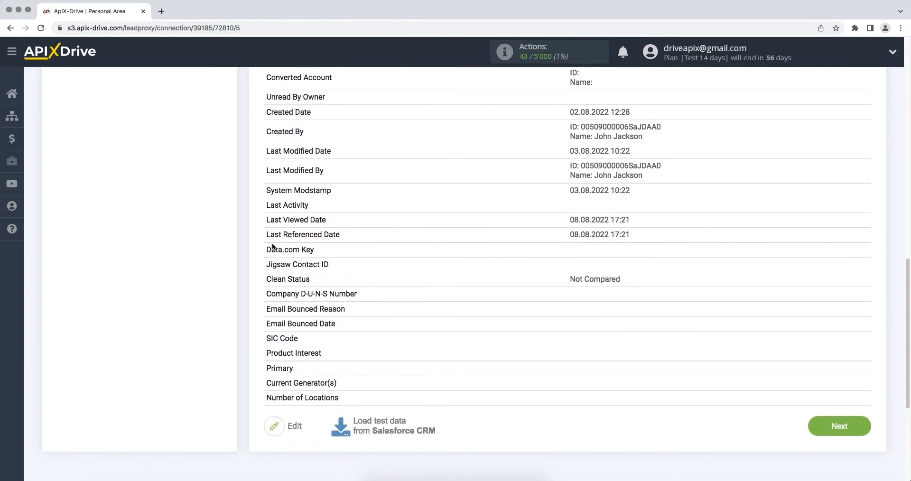
click(820, 426)
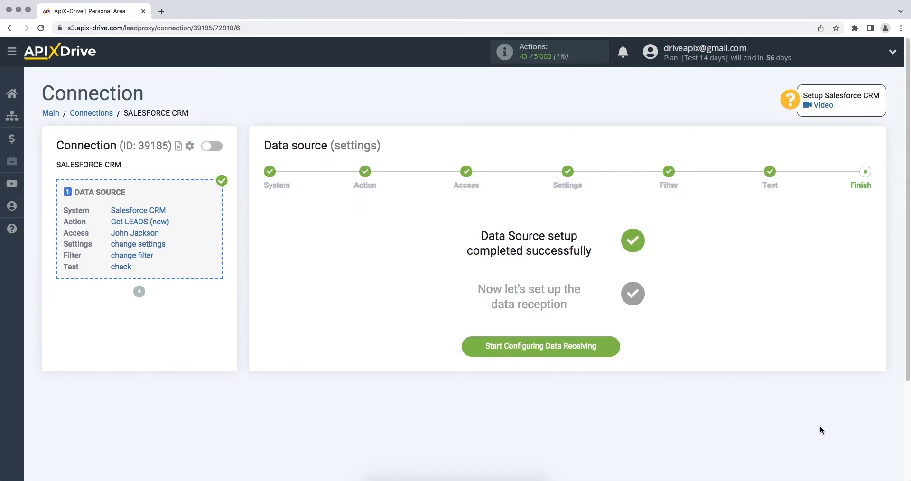
Start configuring data receiving with Hubspot as the destination system.
click(581, 349)
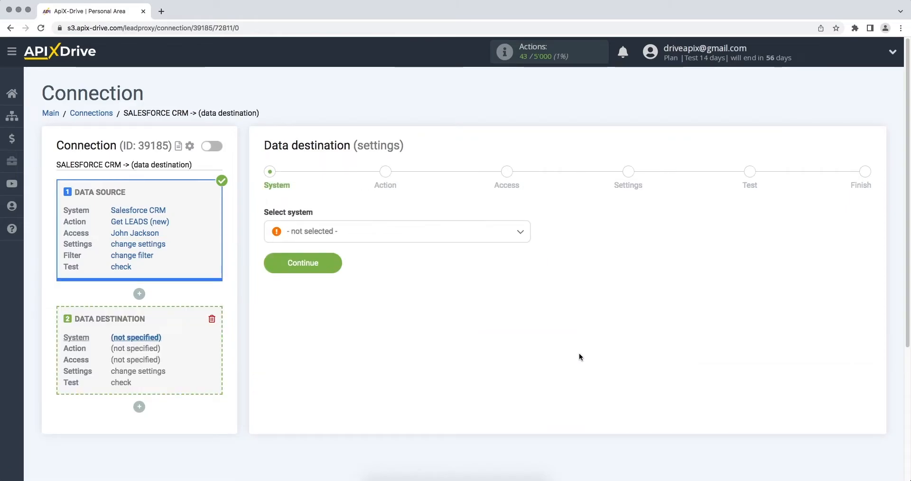
click(500, 228)
drag(525, 246, 530, 287)
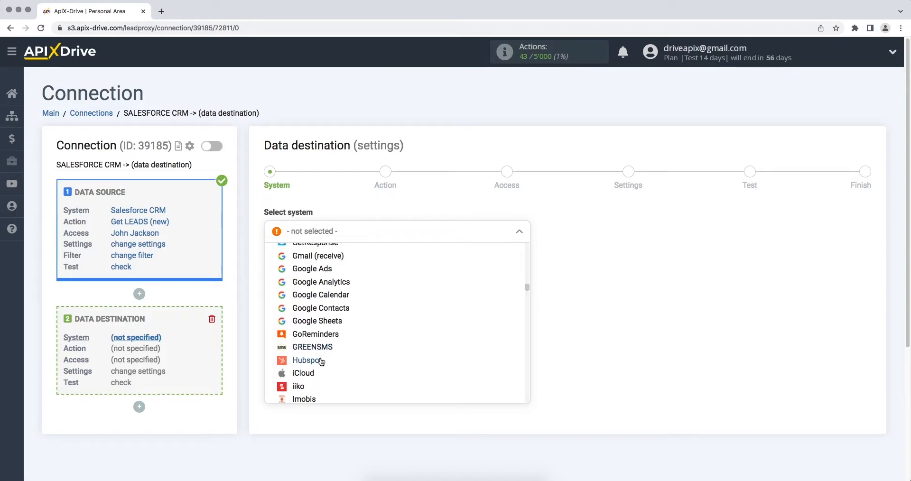
click(325, 360)
click(272, 268)
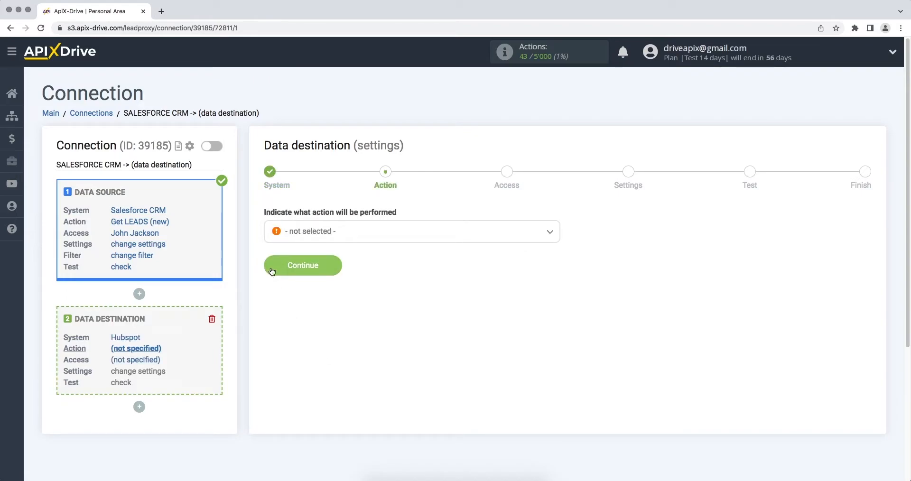
Set the Hubspot action to Create CONTACT and begin connecting the Hubspot account.
click(290, 232)
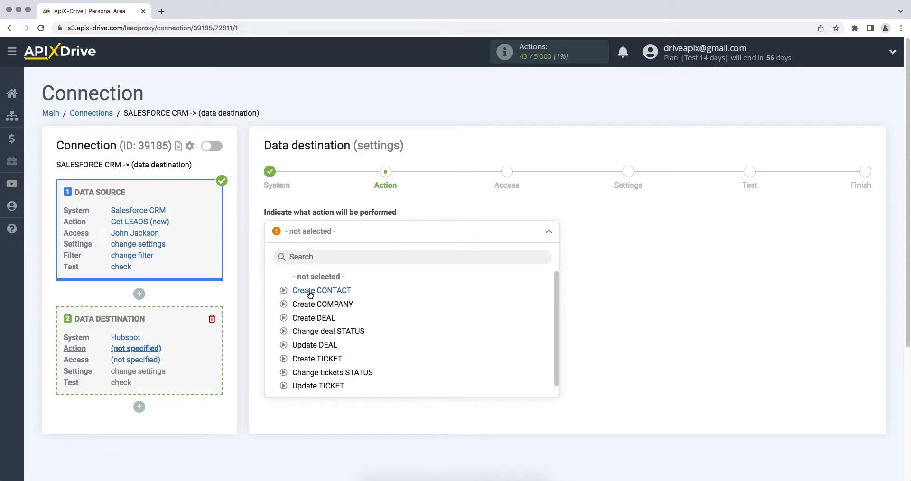
click(304, 290)
click(303, 266)
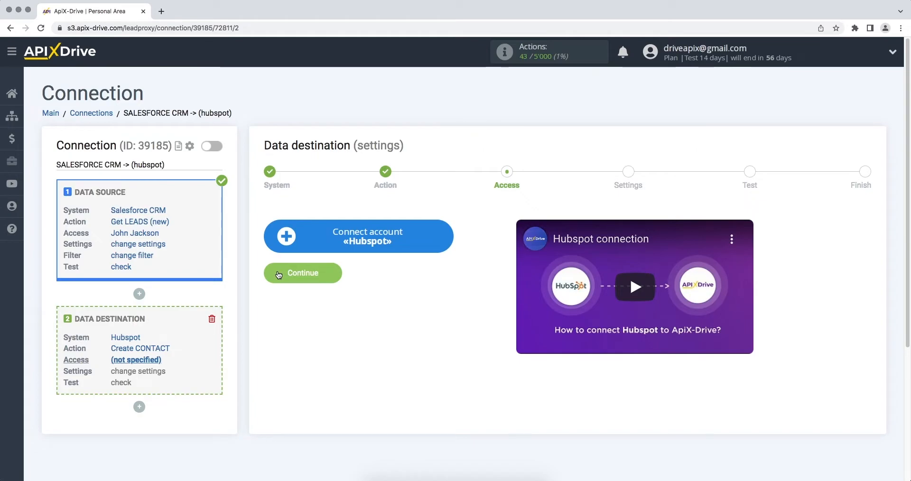
click(282, 239)
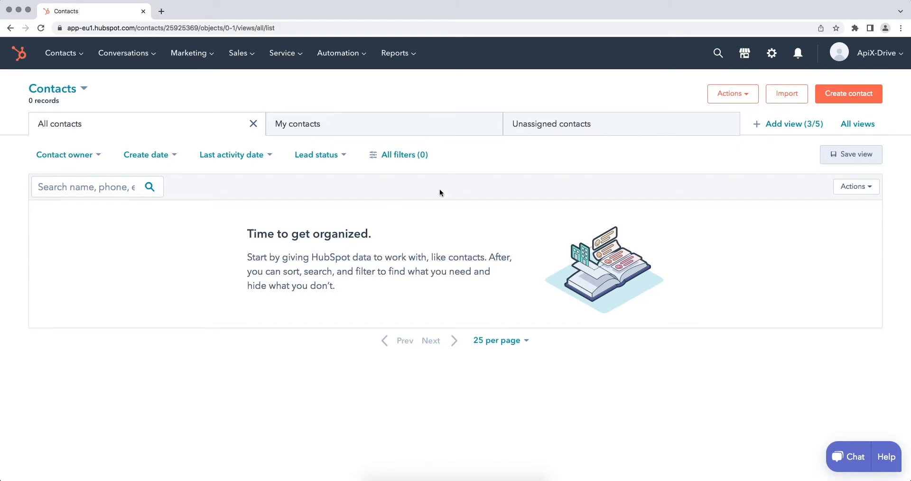
Go to HubSpot Profile & Preferences, expand Integrations and open API Key.
click(858, 58)
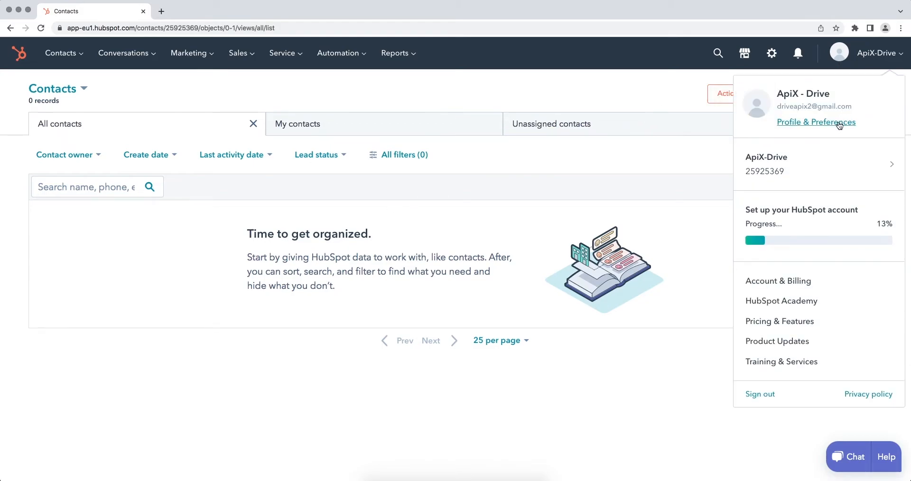
click(776, 122)
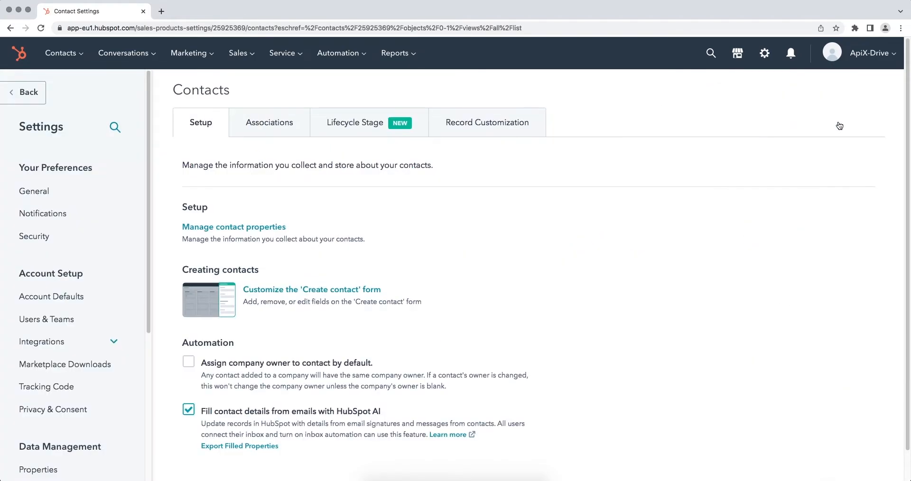
click(90, 342)
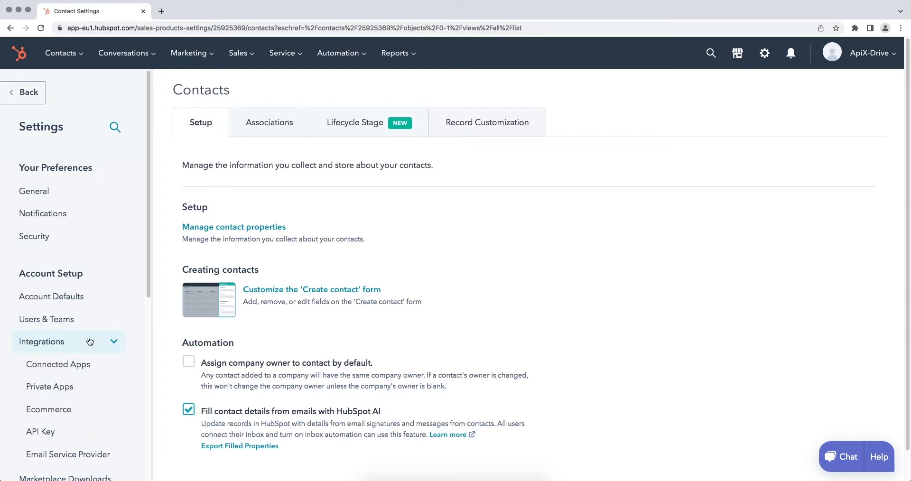
click(53, 435)
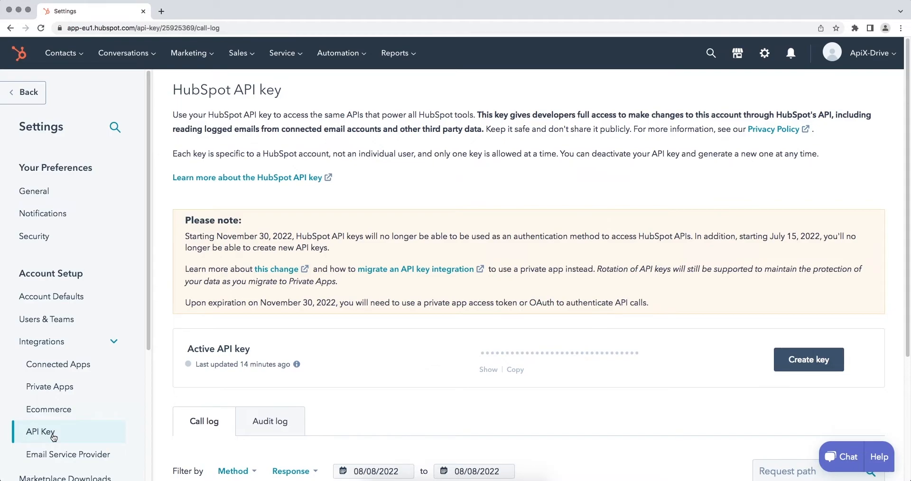
Generate a new HubSpot API key and copy it to the clipboard.
click(781, 367)
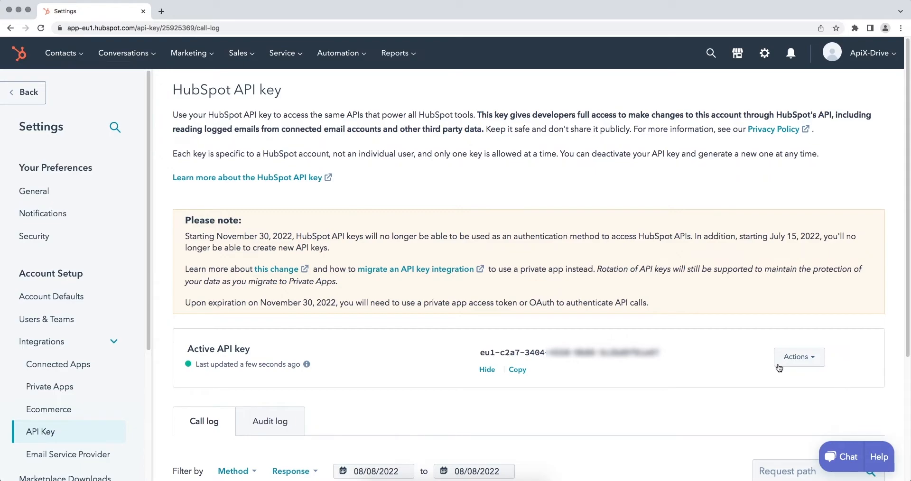
triple_click(481, 356)
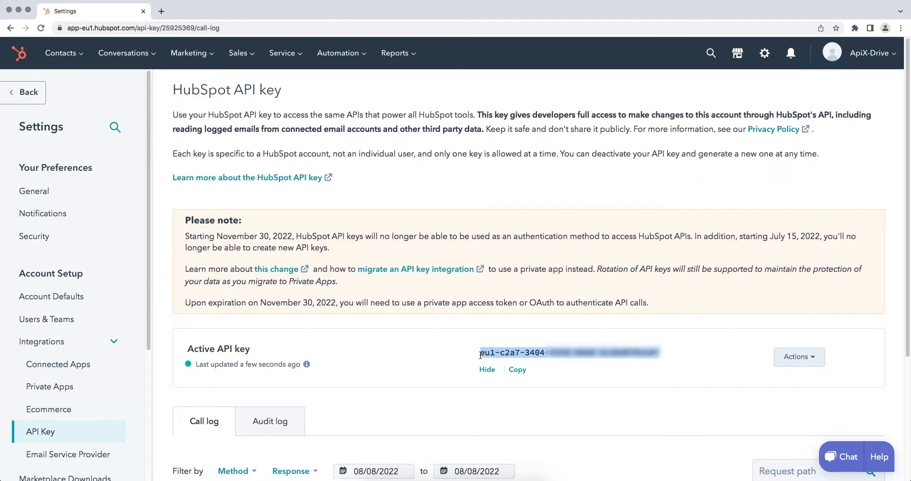
right_click(496, 352)
click(509, 374)
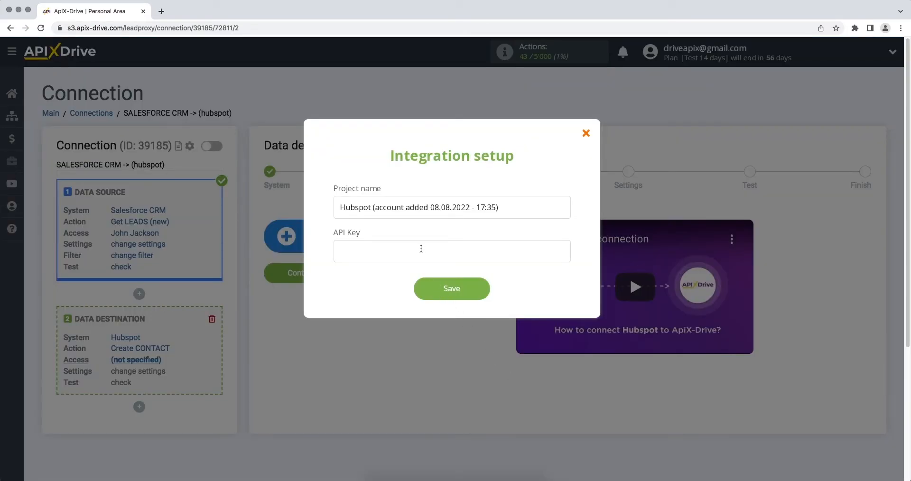
Paste the HubSpot API key into ApiX-Drive's Integration setup and save.
right_click(422, 249)
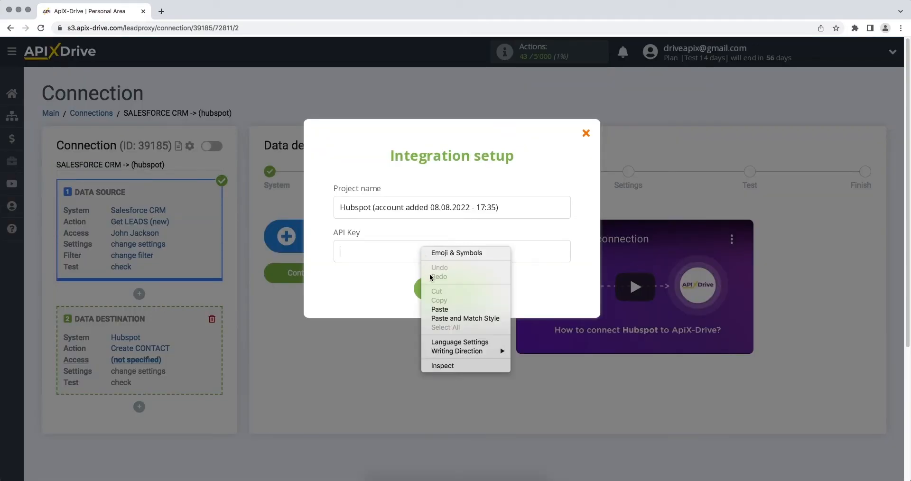
click(436, 309)
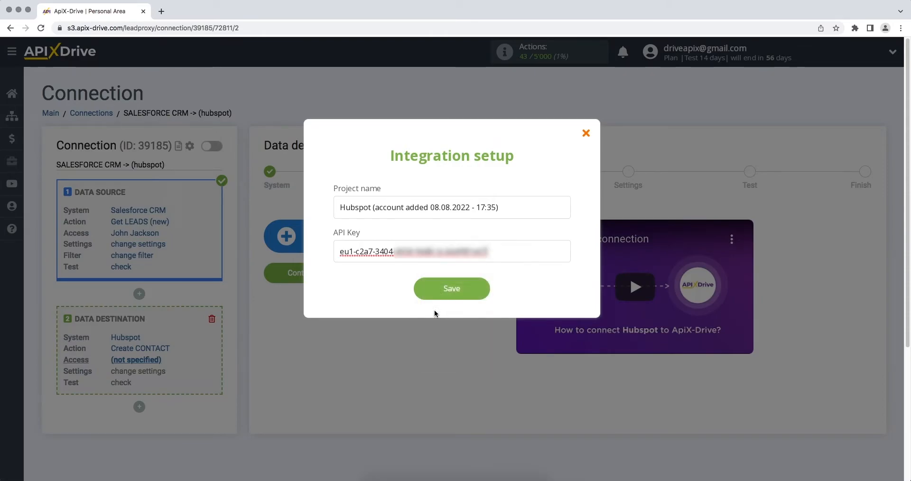
click(434, 291)
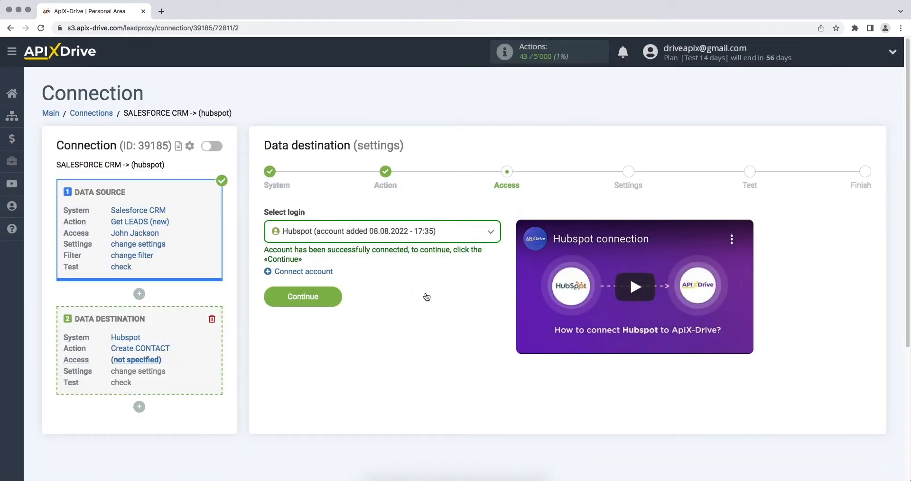
Select the connected Hubspot account as the login and continue to Settings.
click(407, 242)
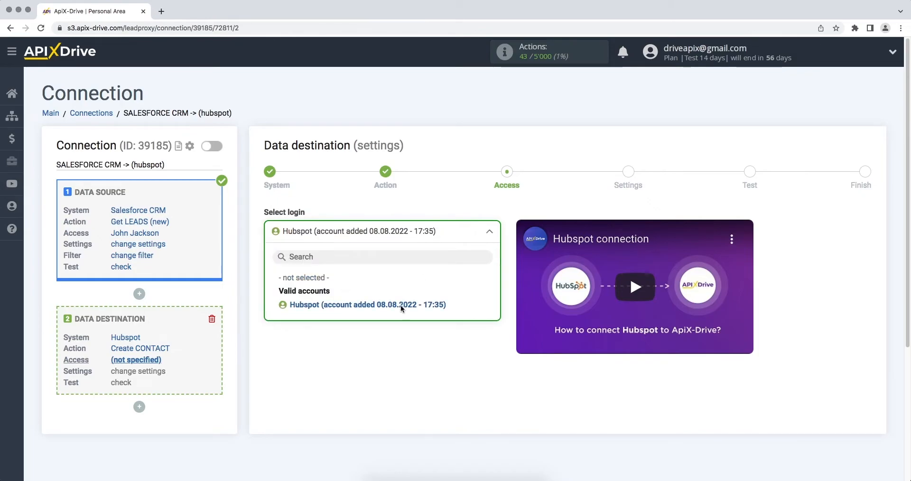
click(400, 305)
click(280, 299)
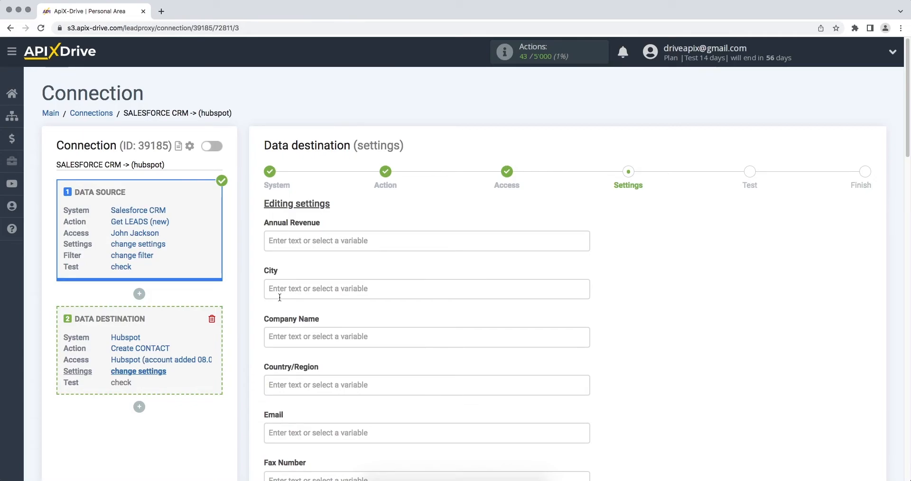
Map Email and First Name from Salesforce and set Job Title to 'New lead from Salesforce CRM'.
scroll(280, 332, down, 2)
click(290, 375)
scroll(466, 298, down, 1)
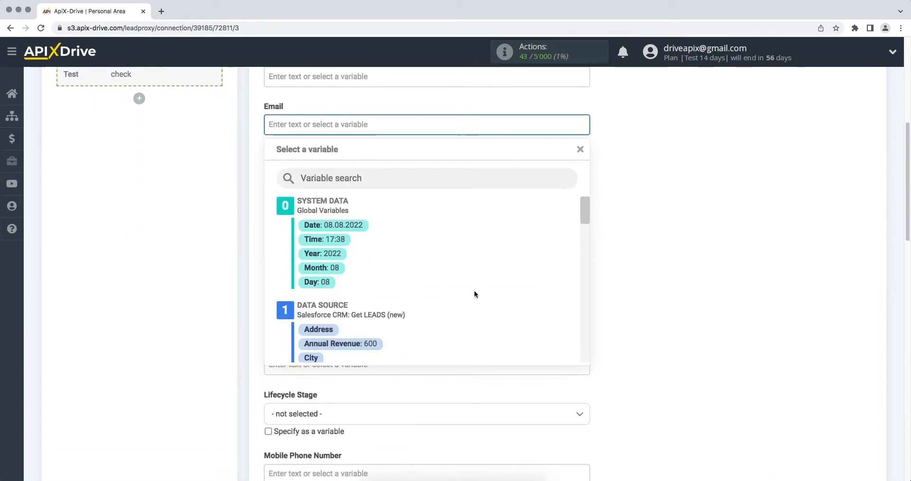
drag(588, 211, 590, 271)
click(401, 247)
click(342, 220)
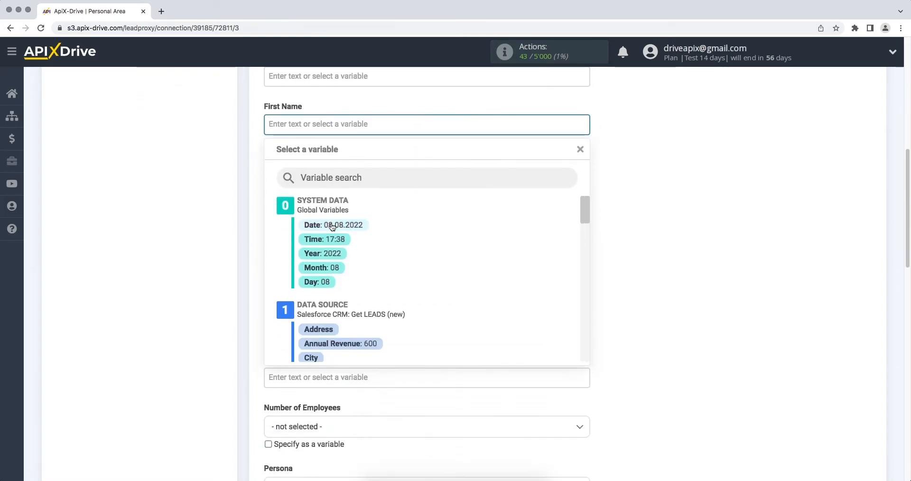
drag(584, 223, 586, 279)
click(350, 271)
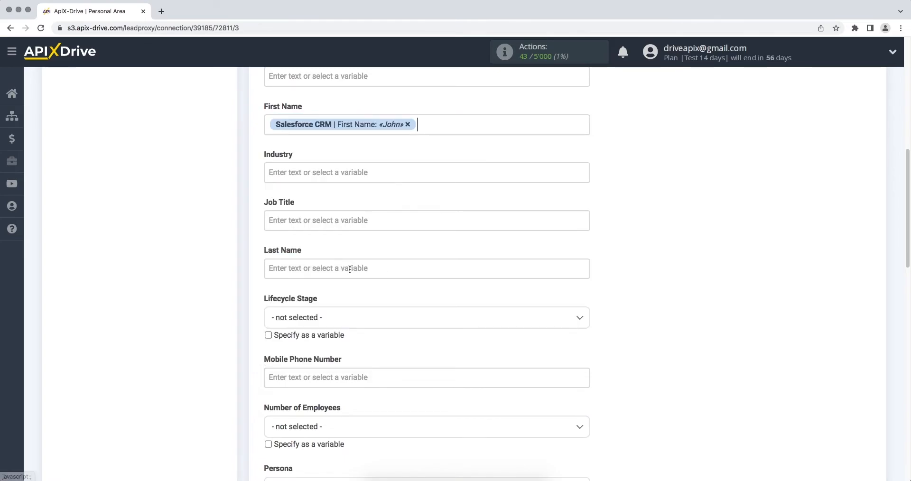
click(313, 218)
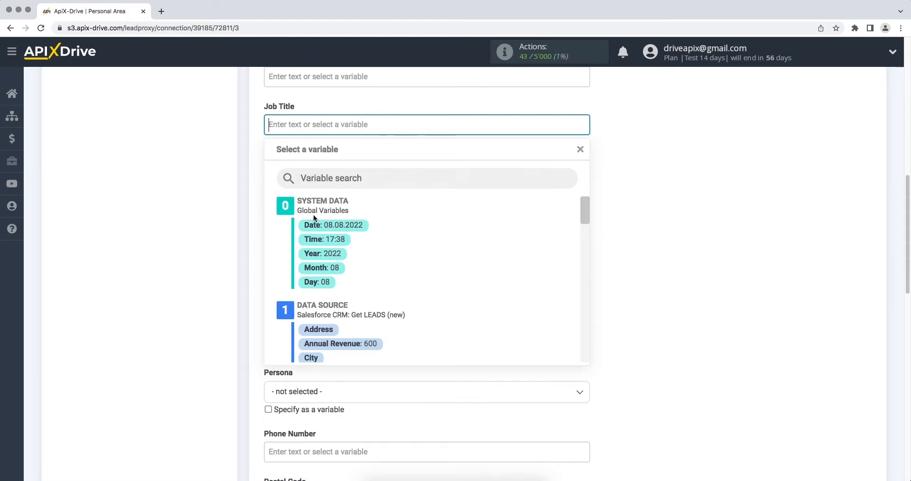
text(New lead from Salesforce CRM)
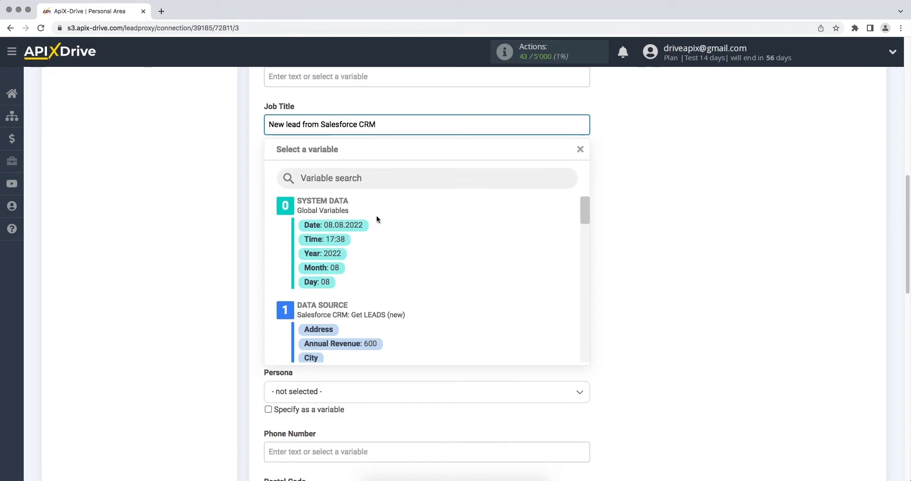
click(619, 240)
Map Last Name and Phone Number from Salesforce lead fields, then continue to Test.
click(498, 173)
drag(582, 211, 587, 305)
click(354, 273)
click(326, 399)
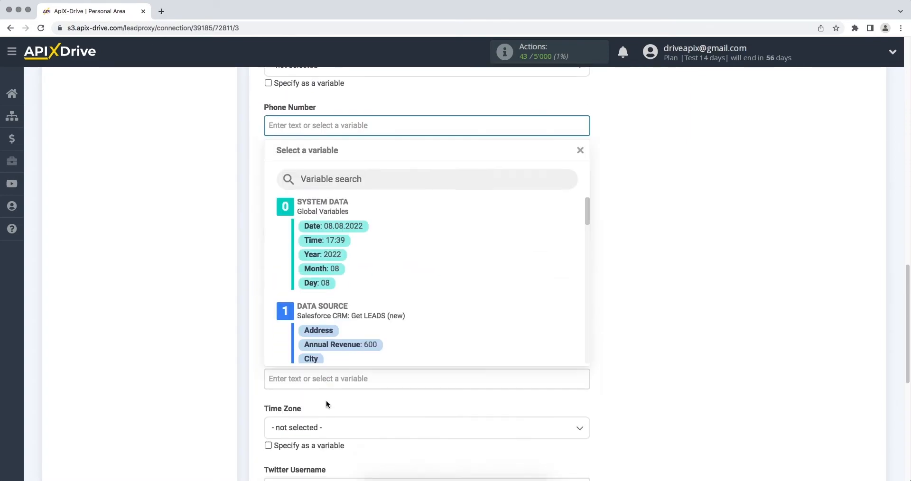
drag(587, 213, 585, 336)
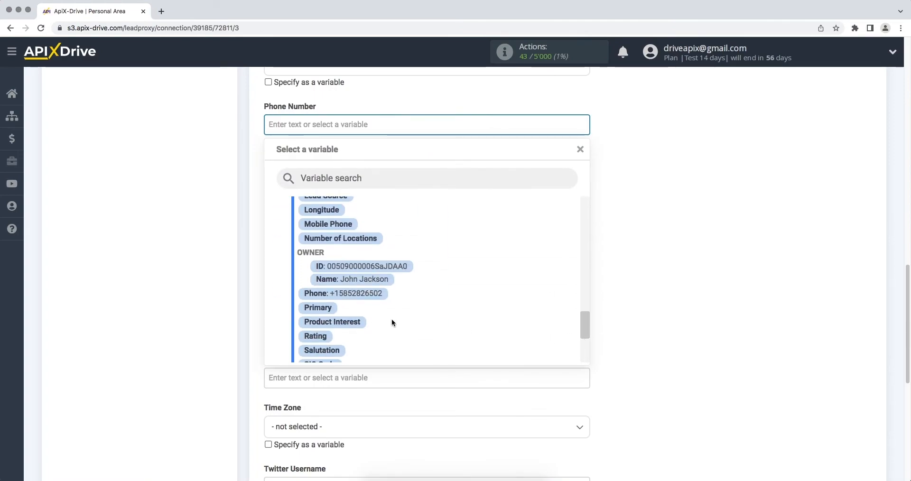
click(375, 296)
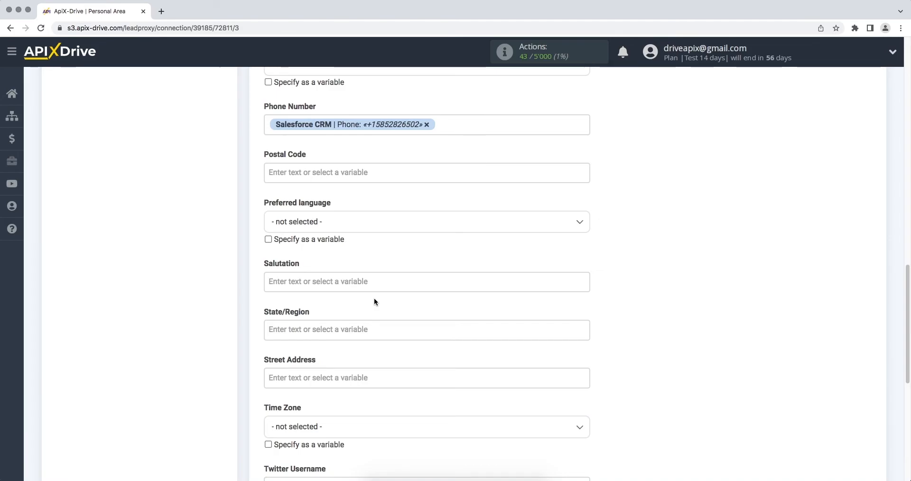
scroll(375, 301, down, 4)
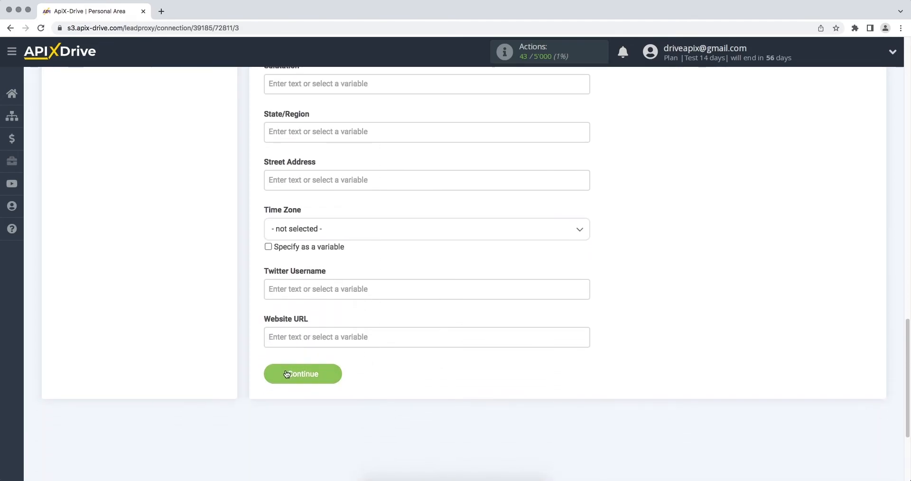
click(287, 373)
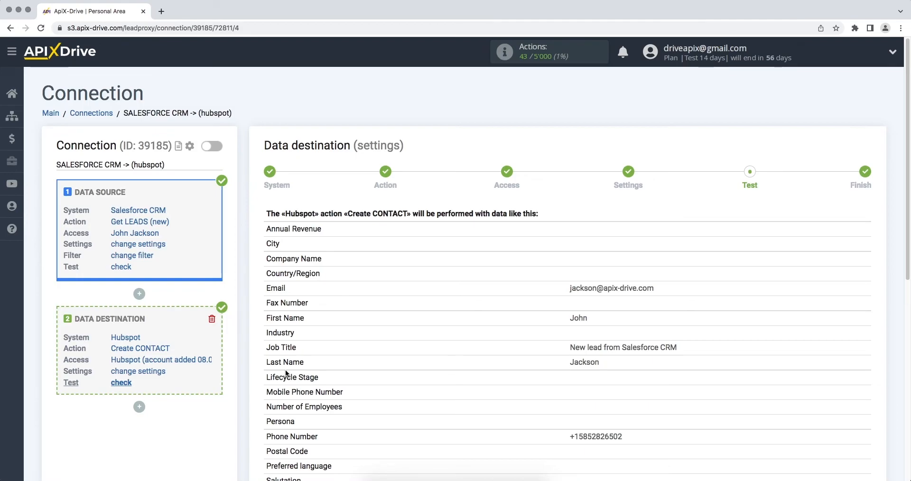
Send the test contact data to Hubspot.
scroll(286, 374, down, 5)
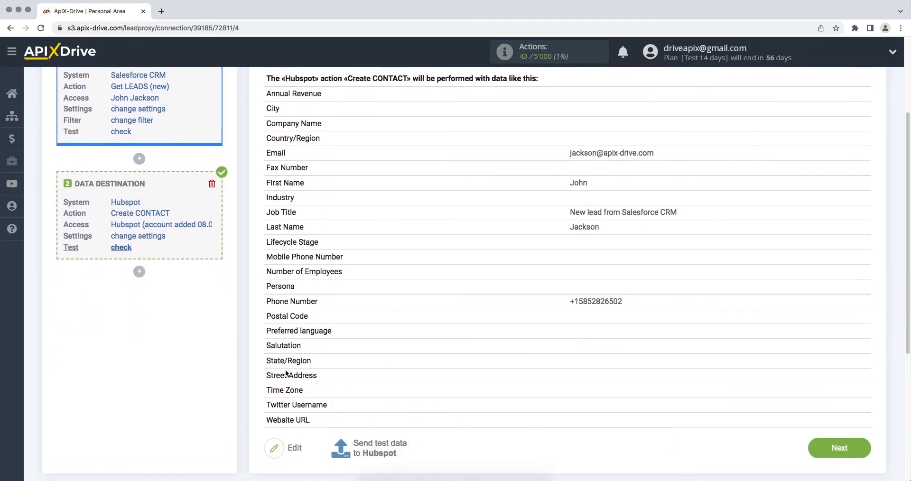
click(349, 402)
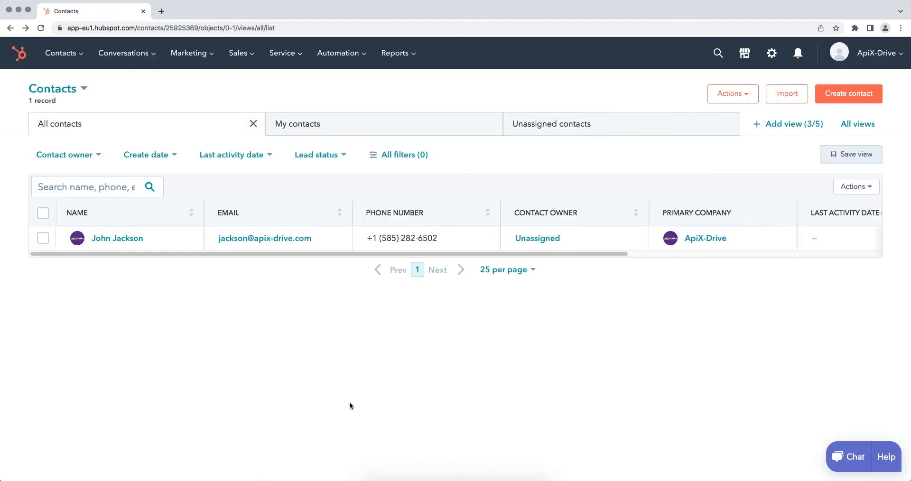
Open the newly created test contact's record from the HubSpot Contacts list.
click(136, 239)
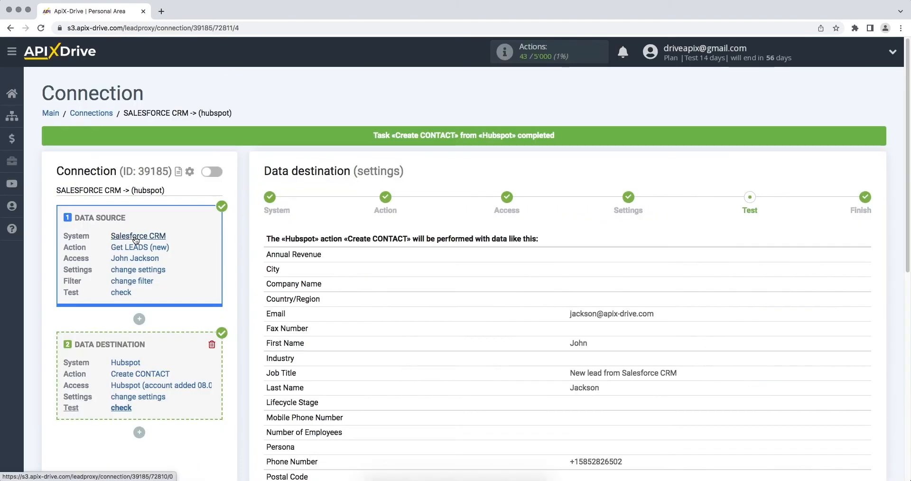
Confirm the test passed and advance the connection to the Finish step.
scroll(135, 239, down, 3)
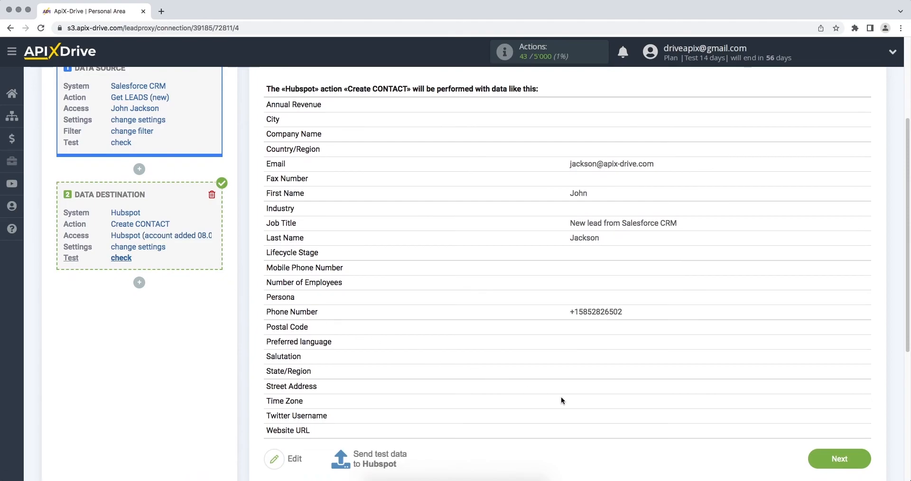
click(813, 459)
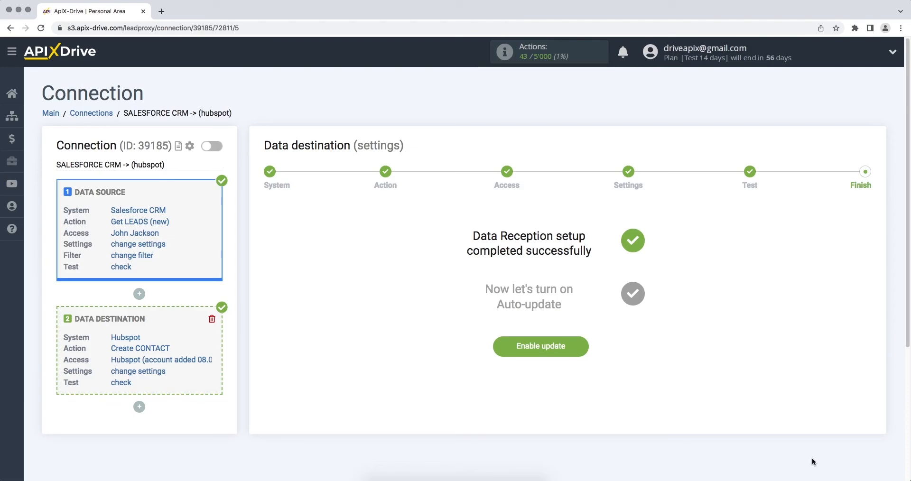
Enable auto-update for the Salesforce-to-HubSpot connection and save a 5-minute update interval.
click(559, 353)
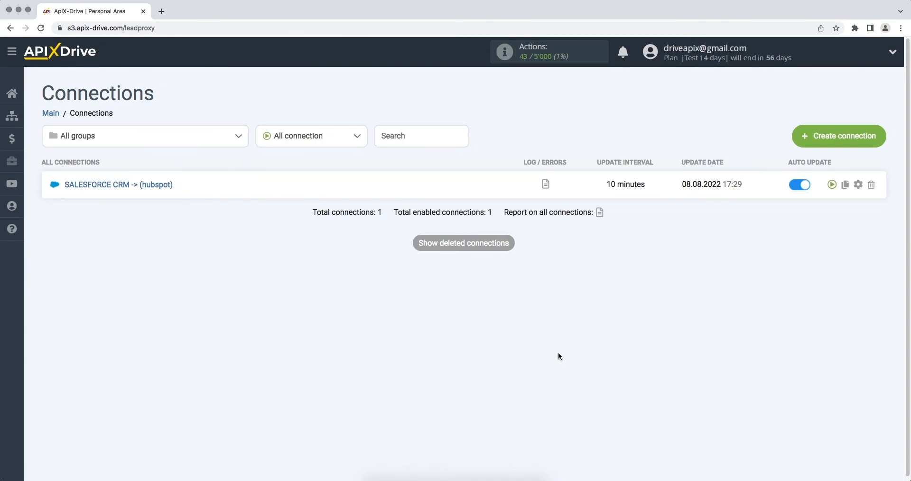
click(857, 185)
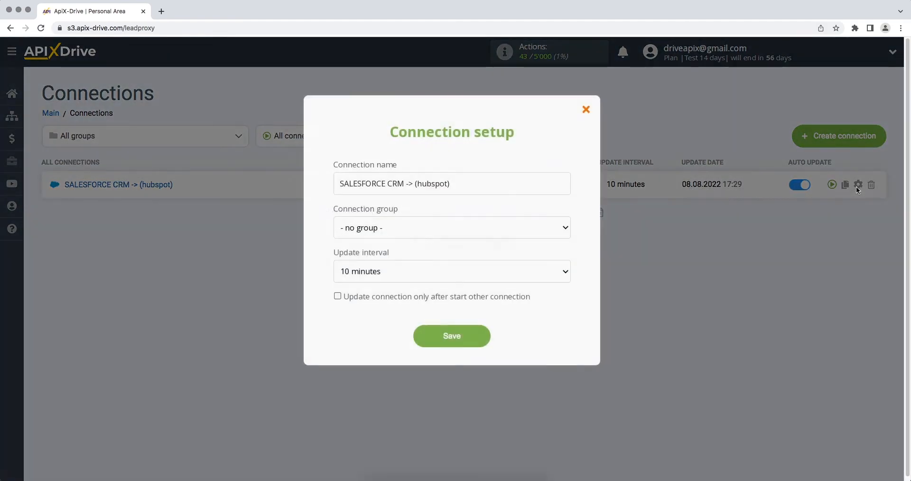
click(567, 270)
click(564, 261)
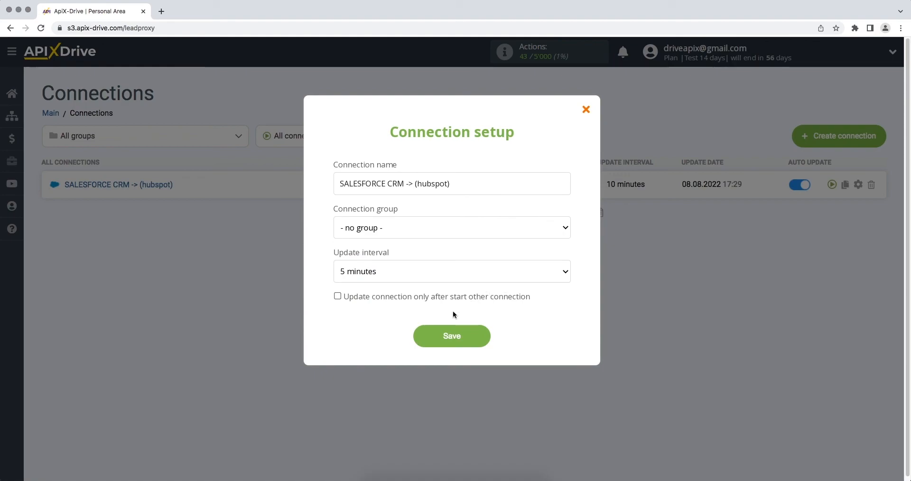
click(434, 332)
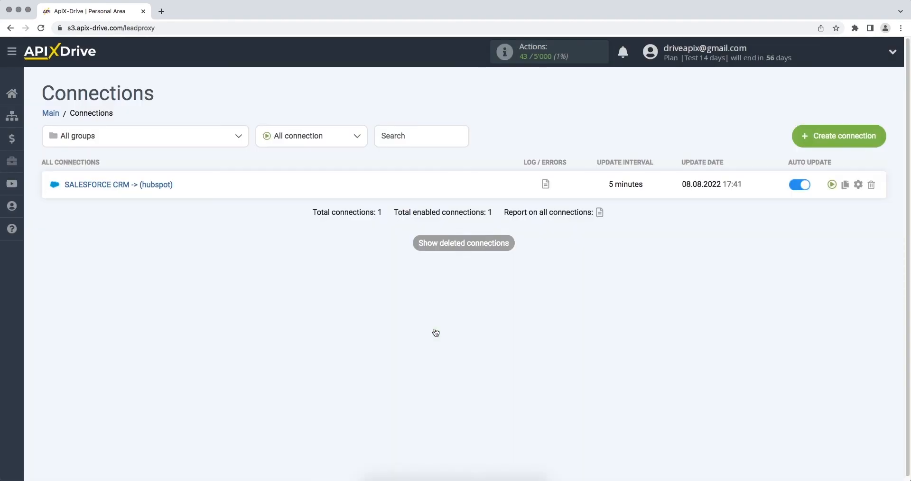